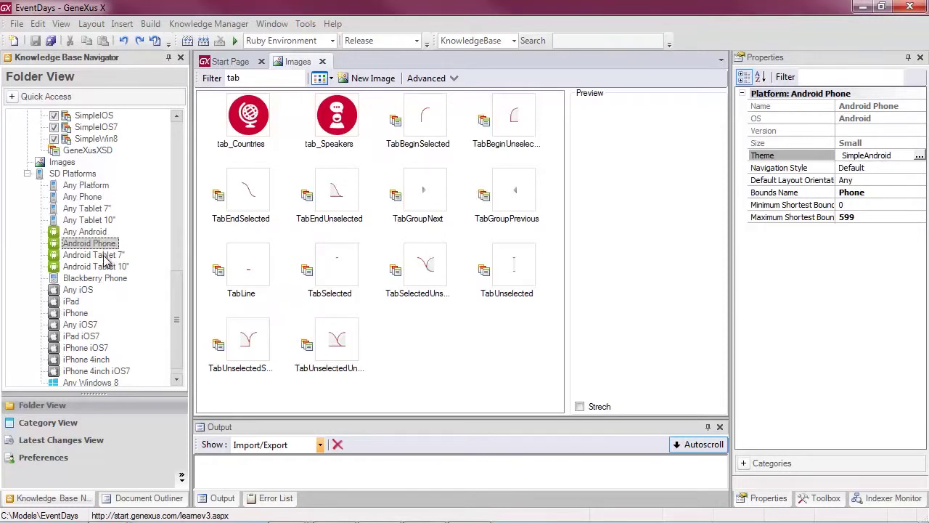
Examine the theme and bounds properties of the Android tablet, Blackberry Phone and iOS platforms, through iPad iOS7
{"action": "left_click", "coordinate": [94, 255]}
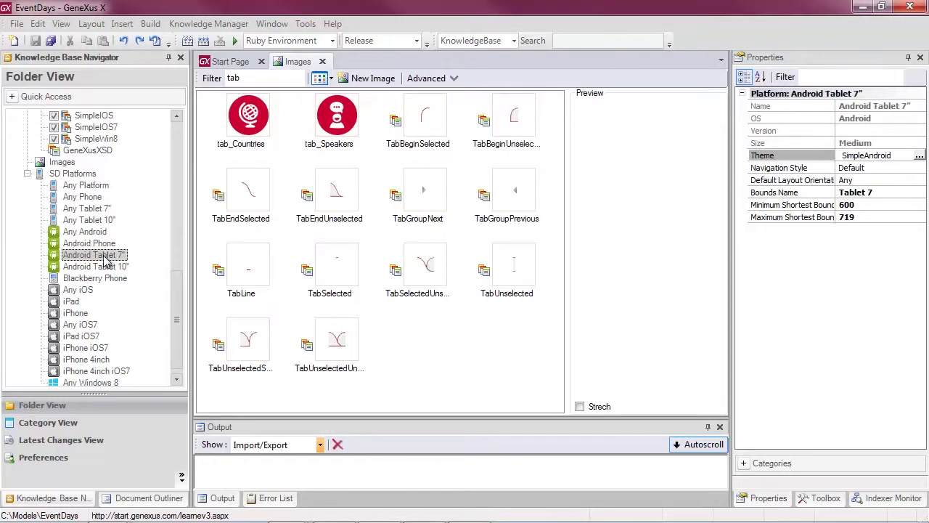
{"action": "left_click", "coordinate": [108, 267]}
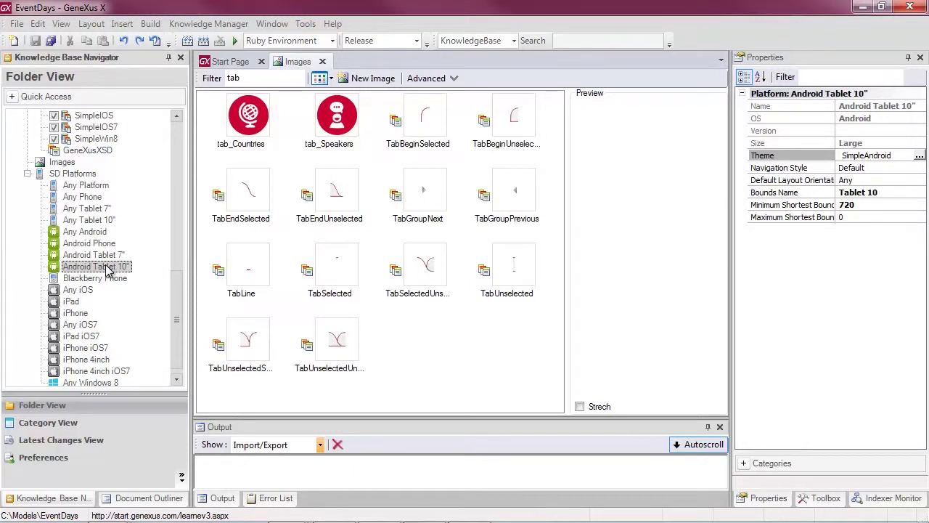
{"action": "left_click", "coordinate": [102, 281]}
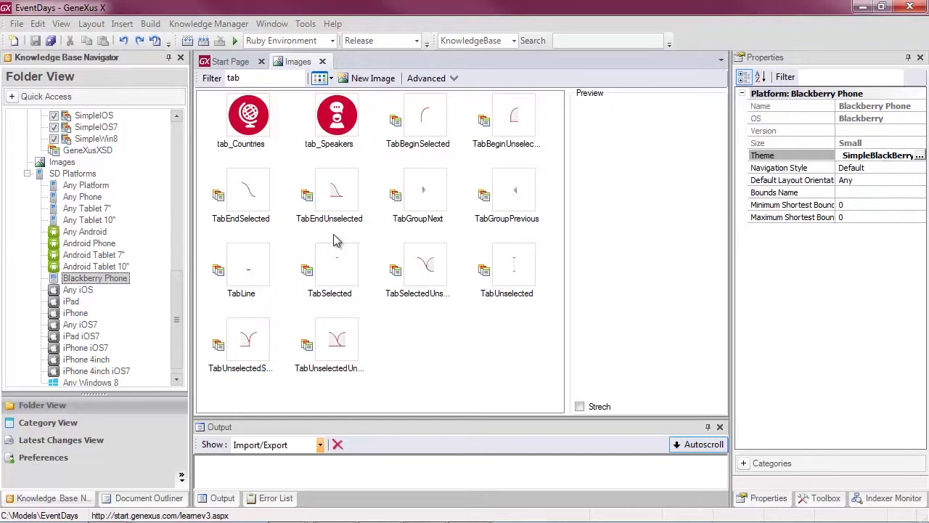
{"action": "left_click", "coordinate": [86, 289]}
{"action": "left_click", "coordinate": [74, 301]}
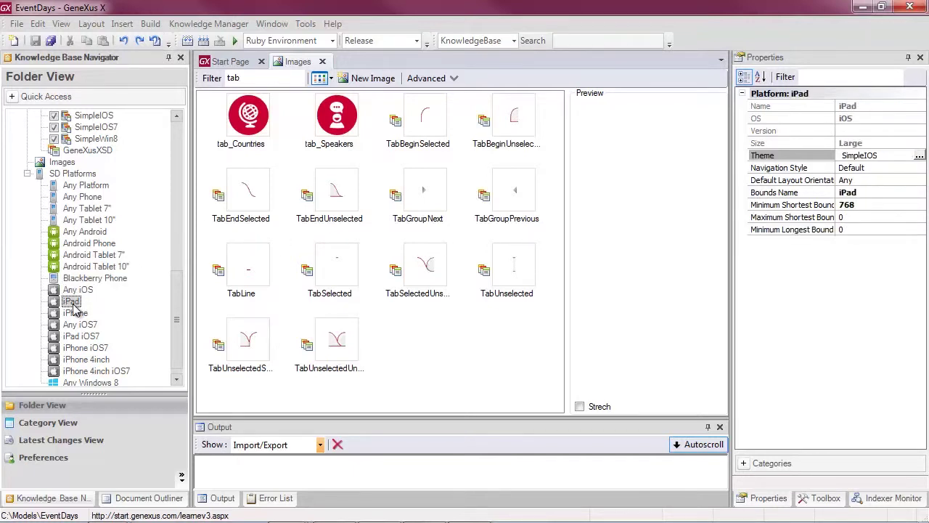
{"action": "left_click", "coordinate": [75, 313]}
{"action": "left_click", "coordinate": [74, 324]}
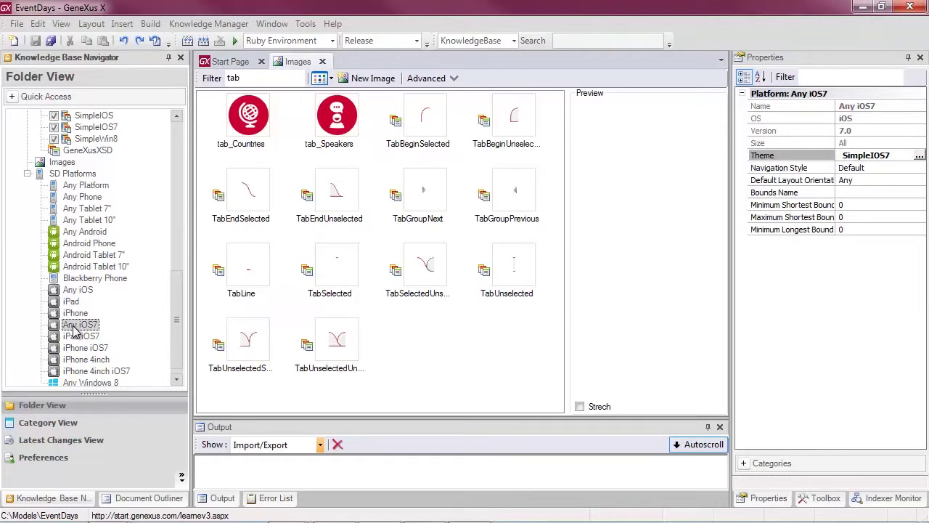
{"action": "left_click", "coordinate": [82, 336]}
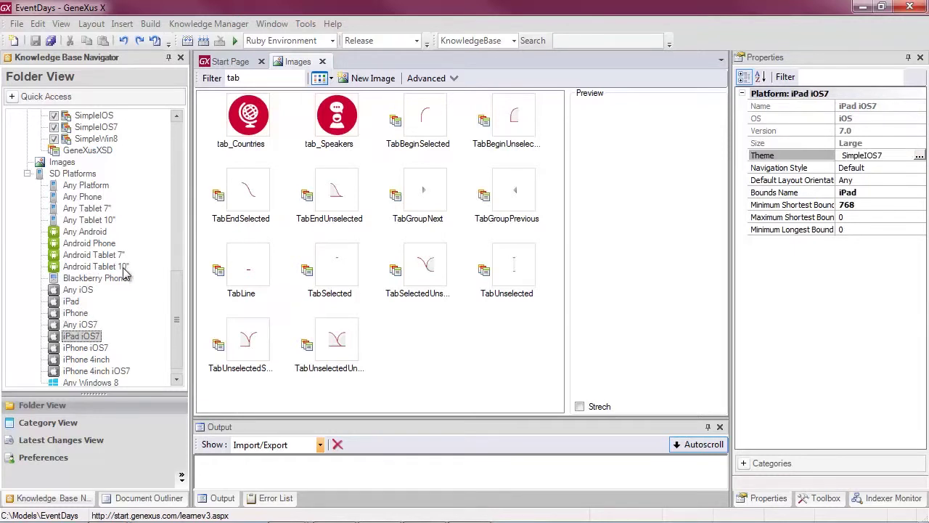
Open the SimpleAndroid theme and examine the subclasses of its Attribute and Table classes
{"action": "left_click_drag", "start_coordinate": [175, 284], "coordinate": [178, 247]}
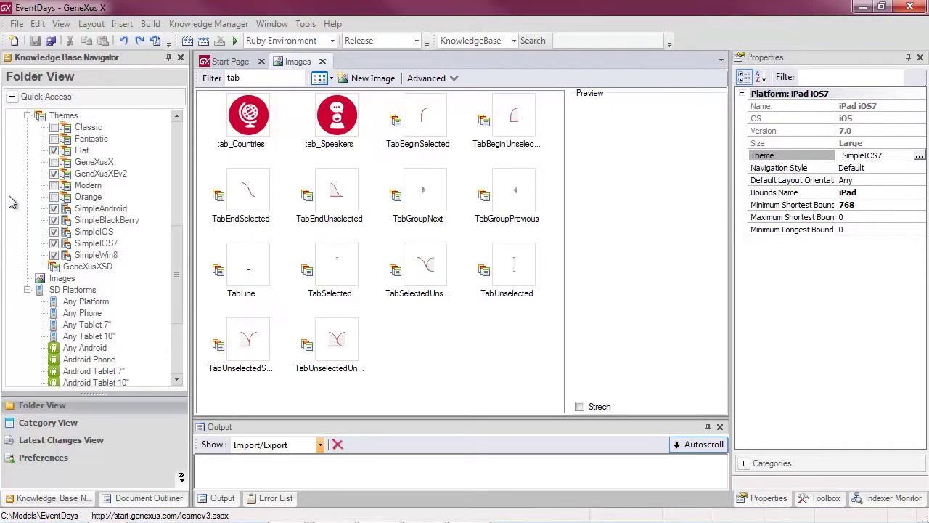
{"action": "double_click", "coordinate": [93, 211]}
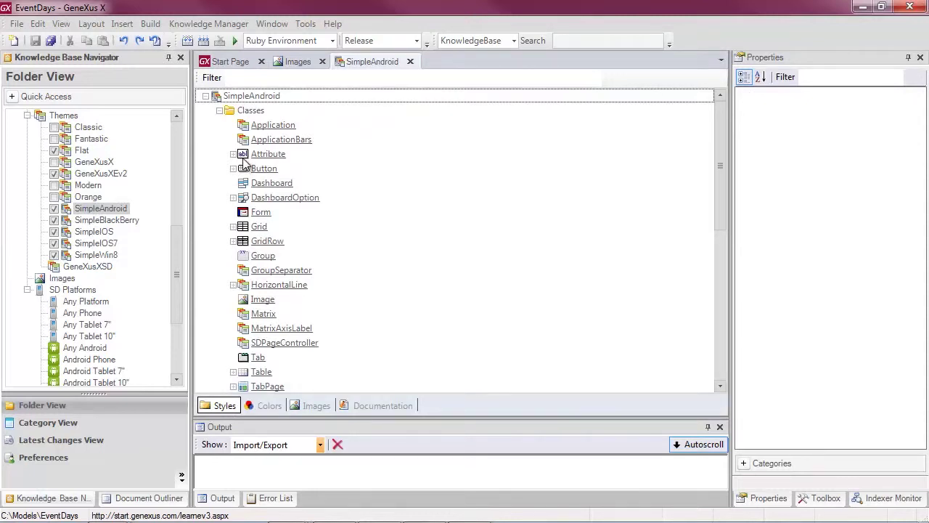
{"action": "left_click", "coordinate": [234, 154]}
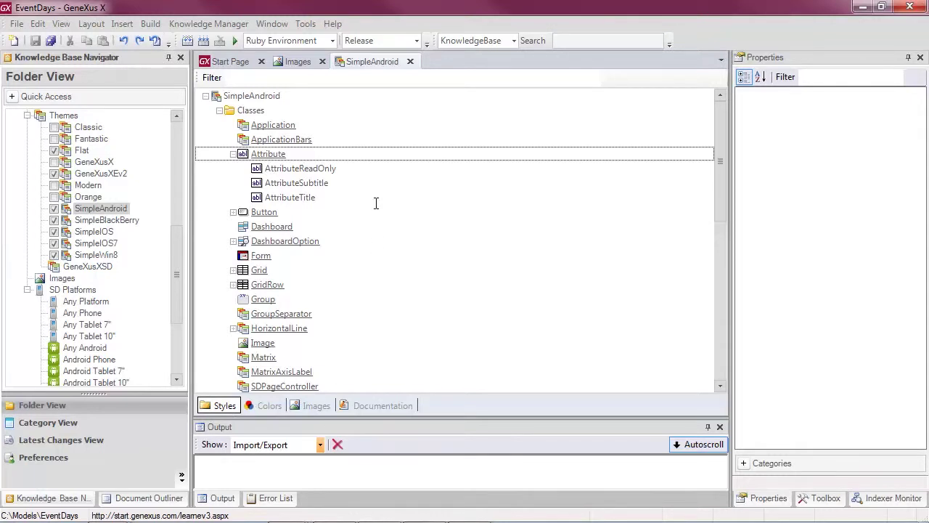
{"action": "scroll", "coordinate": [375, 202], "scroll_direction": "down", "scroll_amount": 3}
{"action": "scroll", "coordinate": [375, 202], "scroll_direction": "down", "scroll_amount": 2}
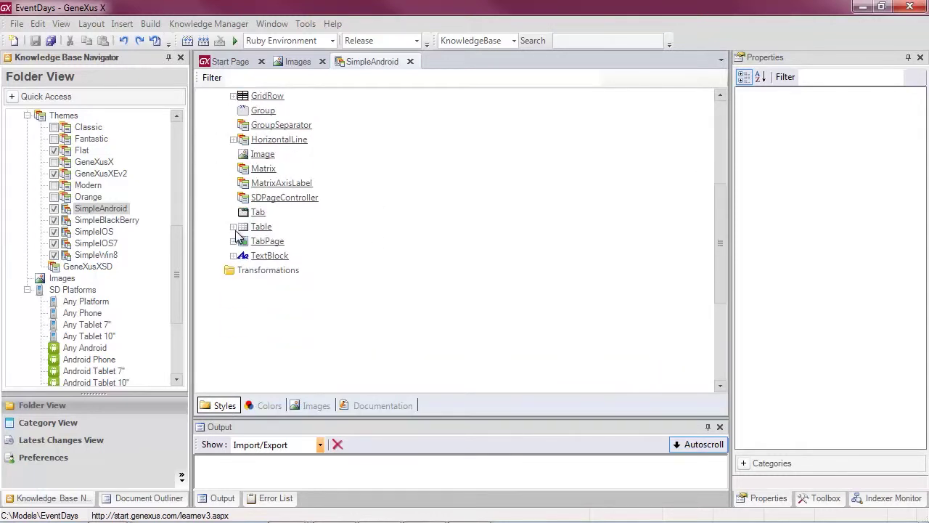
{"action": "left_click", "coordinate": [233, 226]}
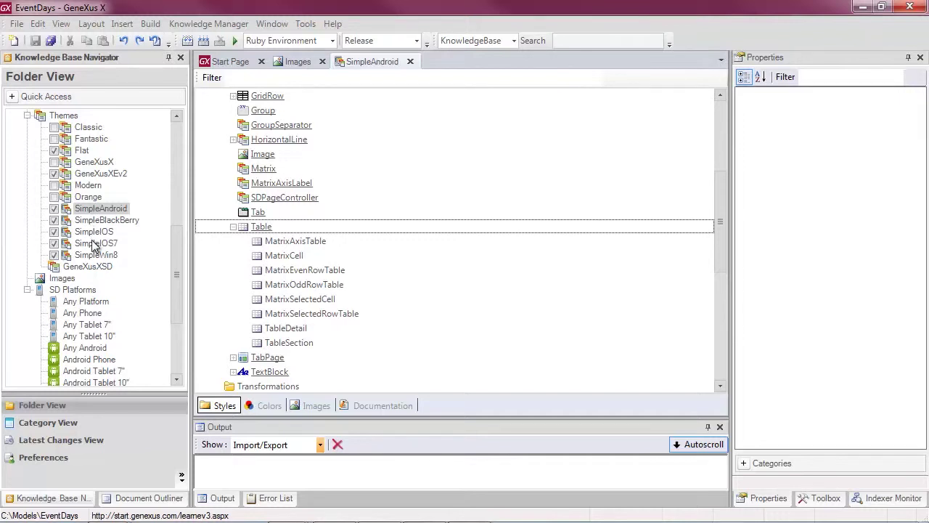
Load the file C:\EventDay\2-ThemesImagesDomains.xpz for importing objects into the knowledge base
{"action": "left_click", "coordinate": [185, 24]}
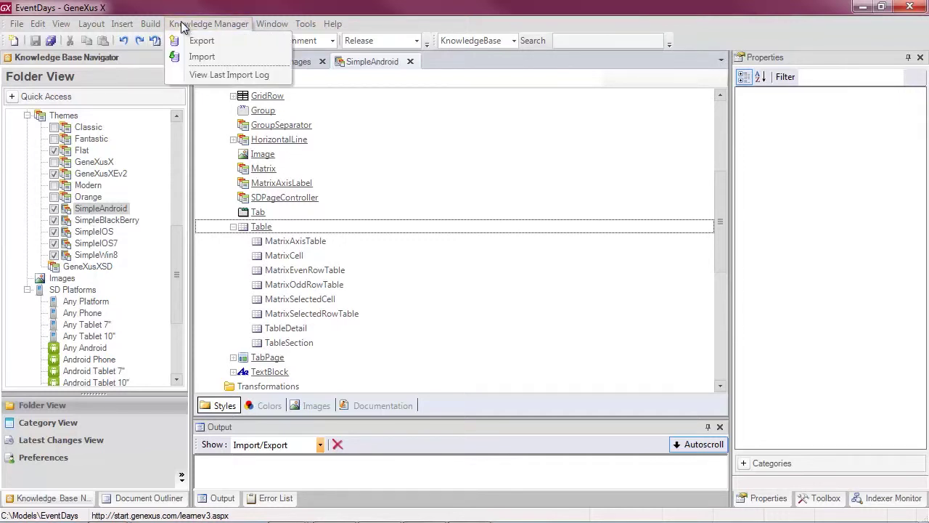
{"action": "left_click", "coordinate": [202, 58]}
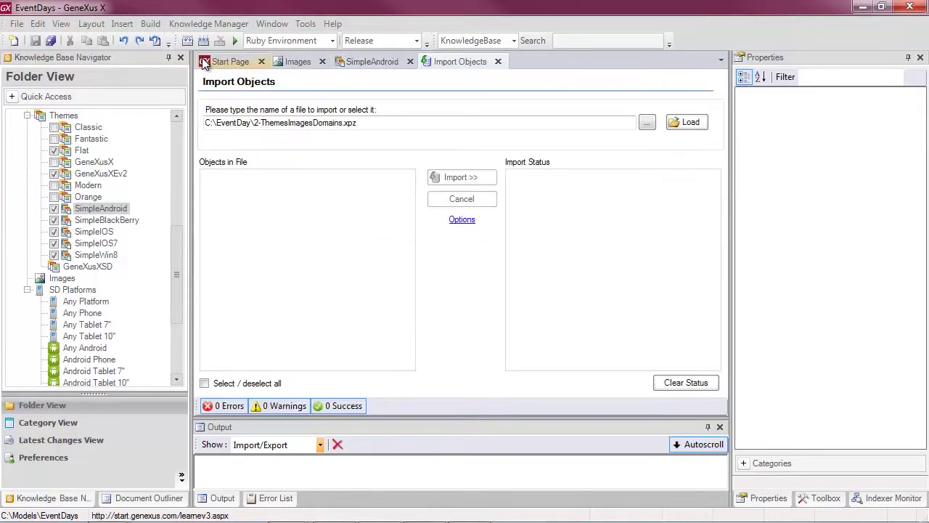
{"action": "left_click", "coordinate": [675, 122]}
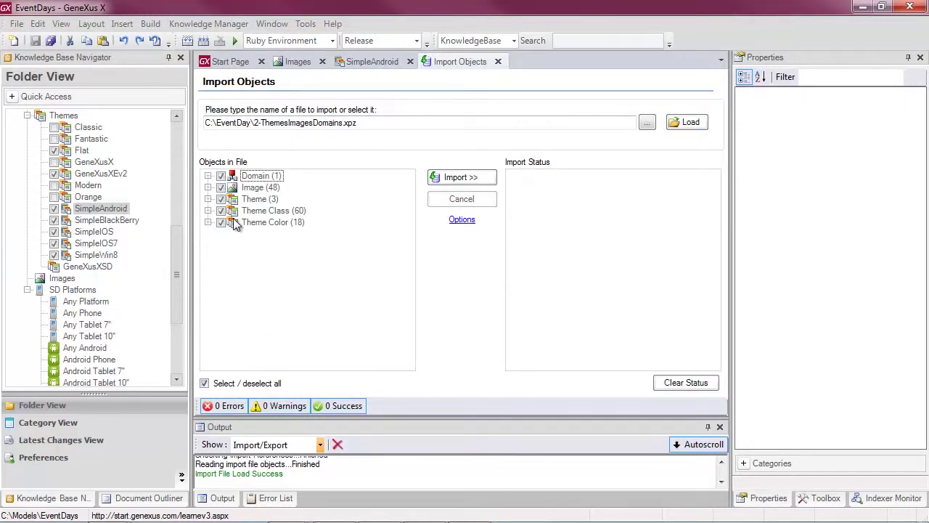
Examine the themes, theme classes, domain and images contained in the loaded import file
{"action": "left_click", "coordinate": [208, 198]}
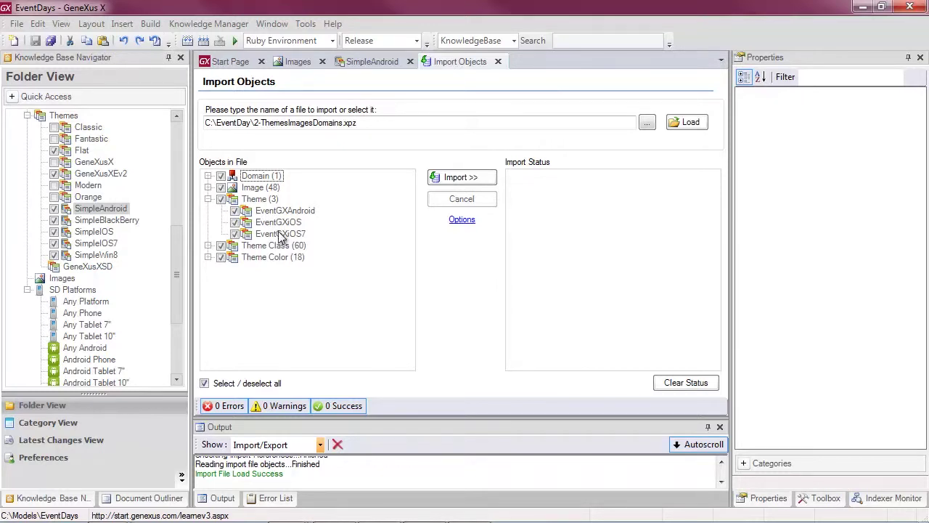
{"action": "left_click", "coordinate": [209, 245]}
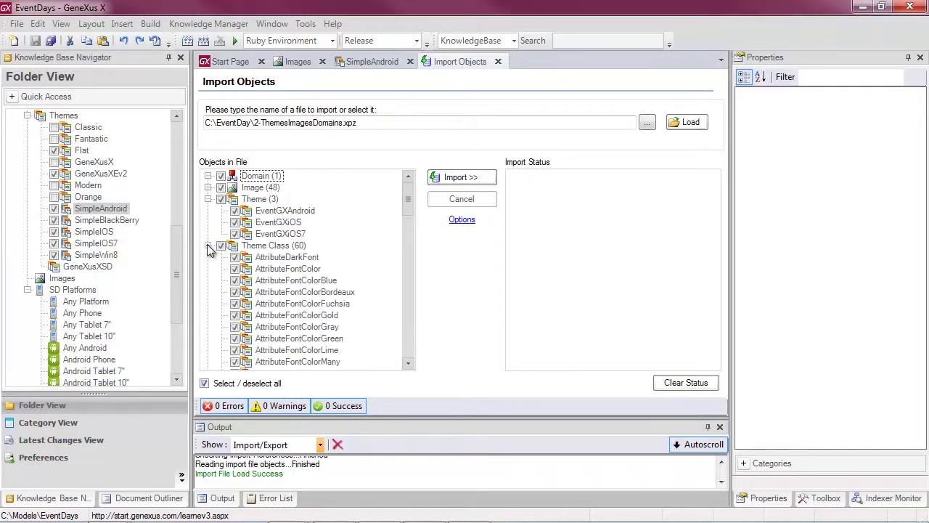
{"action": "left_click", "coordinate": [209, 246]}
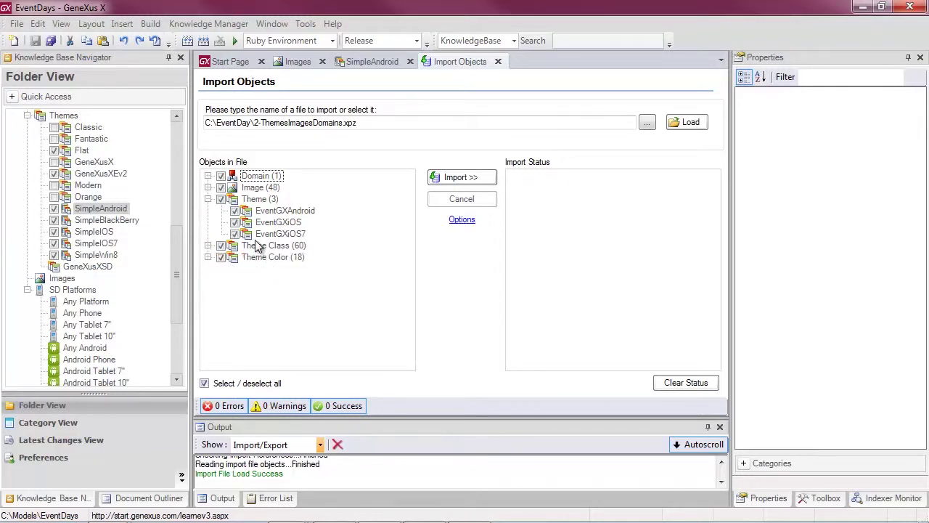
{"action": "left_click", "coordinate": [208, 177]}
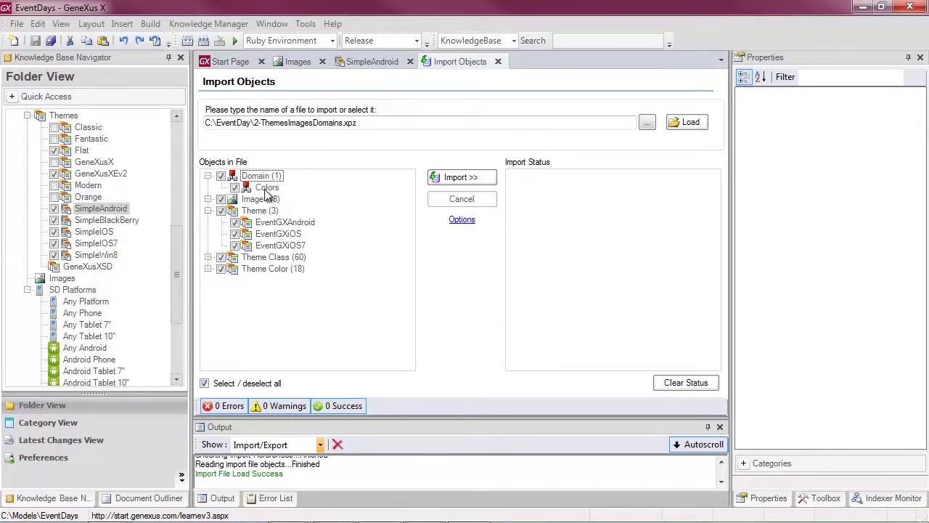
{"action": "left_click", "coordinate": [209, 199]}
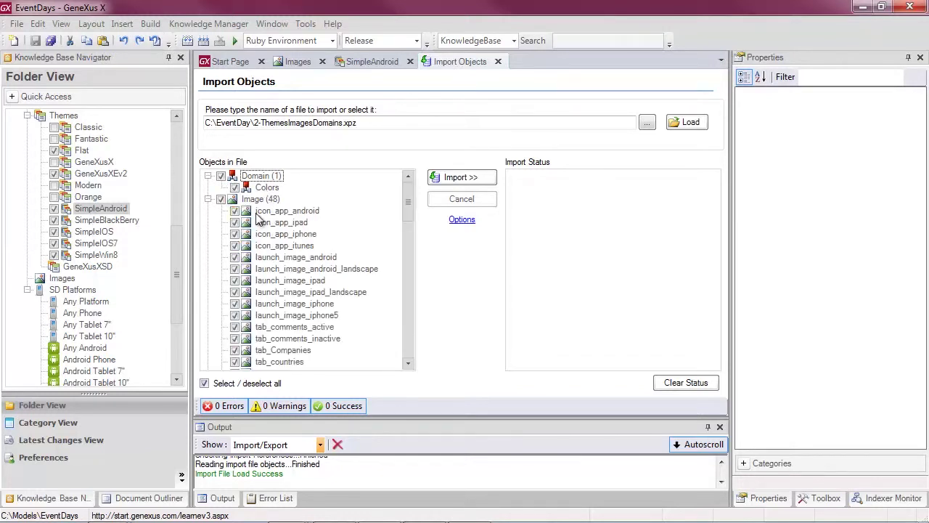
Exclude the whole Image group and import the remaining domain, themes, theme classes and theme colors
{"action": "left_click", "coordinate": [221, 199]}
{"action": "left_click", "coordinate": [209, 200]}
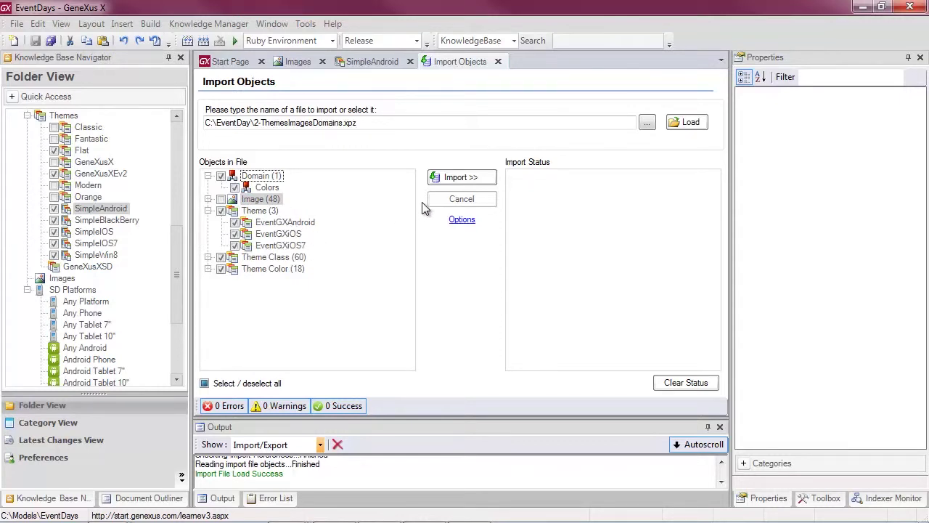
{"action": "left_click", "coordinate": [451, 178]}
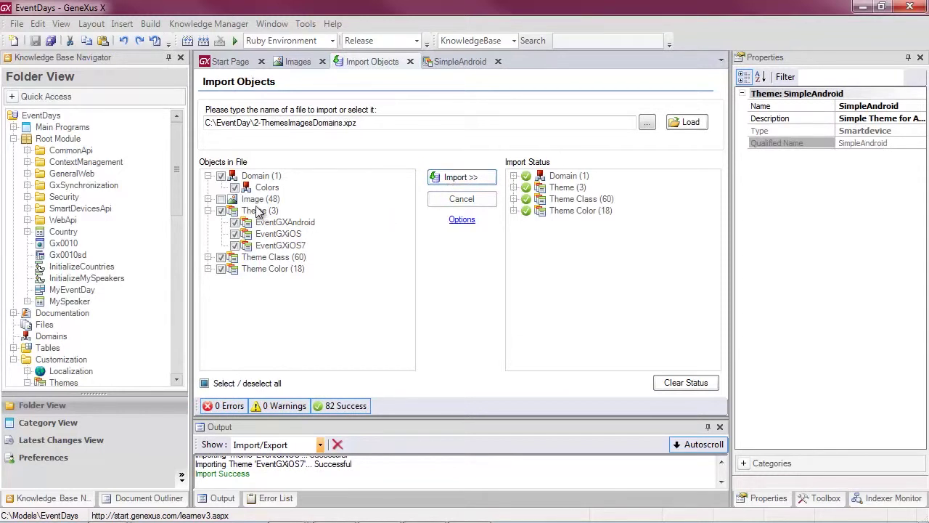
Locate the imported EventGX themes among the knowledge base's themes and open EventGXAndroid
{"action": "left_click_drag", "start_coordinate": [178, 190], "coordinate": [145, 286]}
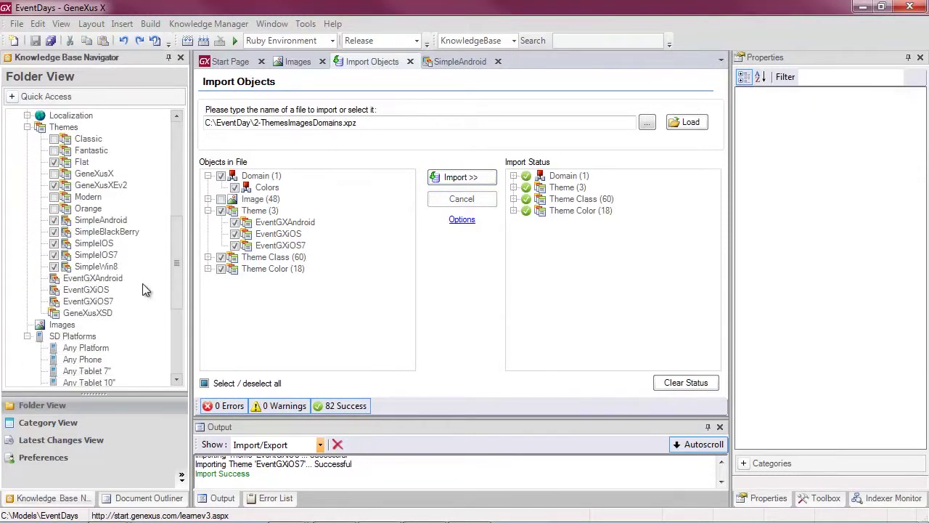
{"action": "left_click", "coordinate": [72, 279]}
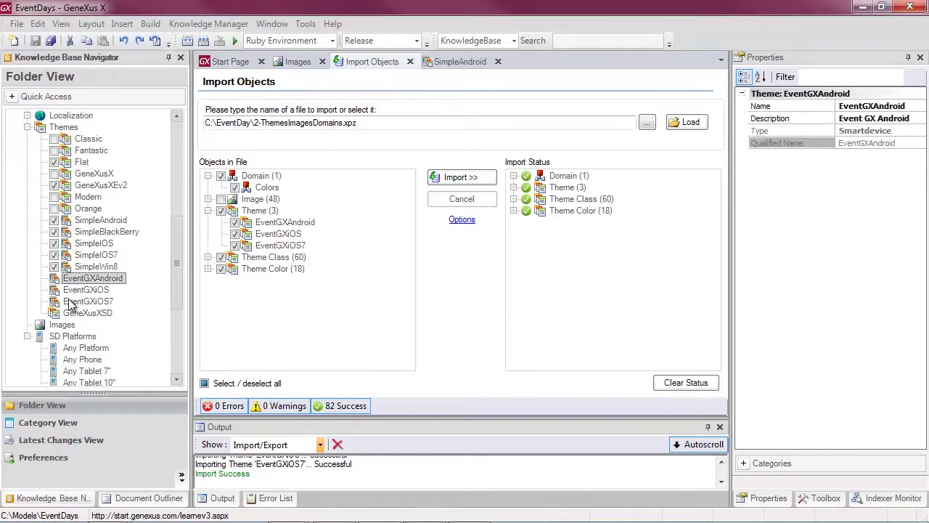
{"action": "left_click", "coordinate": [70, 302]}
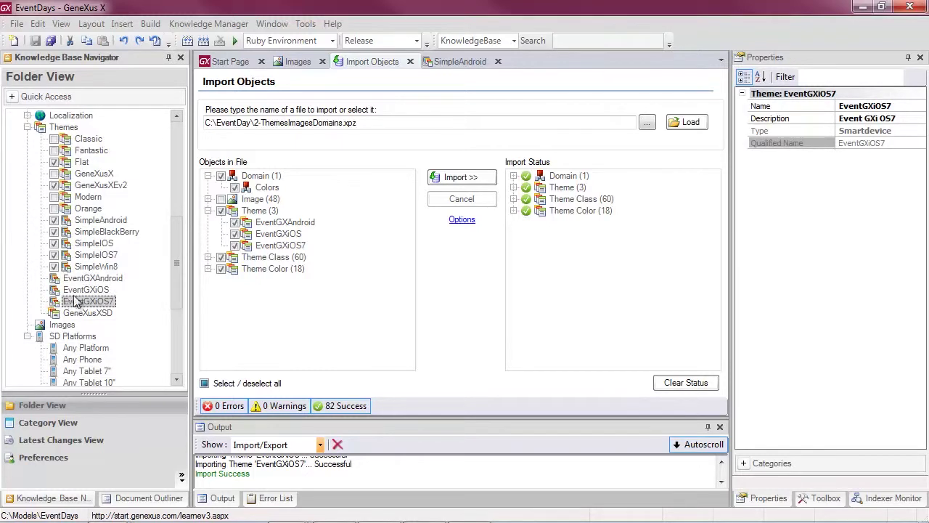
{"action": "left_click", "coordinate": [75, 280]}
{"action": "double_click", "coordinate": [77, 281]}
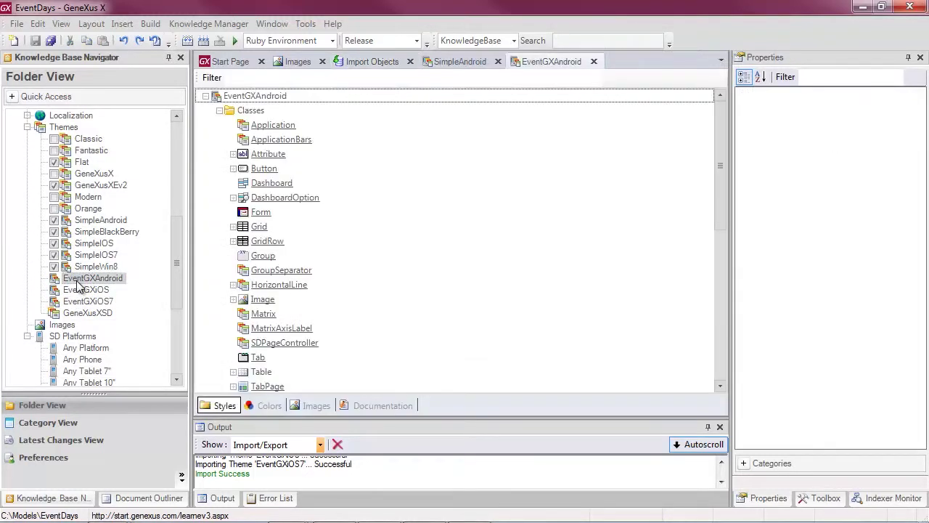
Examine the color subclasses of AttributeFontColor under the Attribute class, checking the properties of the first few through Gold
{"action": "left_click", "coordinate": [233, 154]}
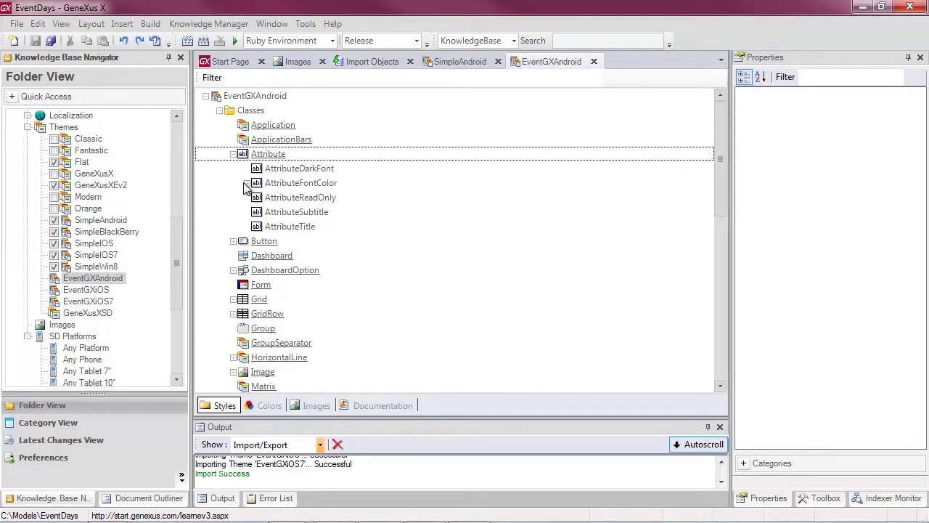
{"action": "left_click", "coordinate": [246, 183]}
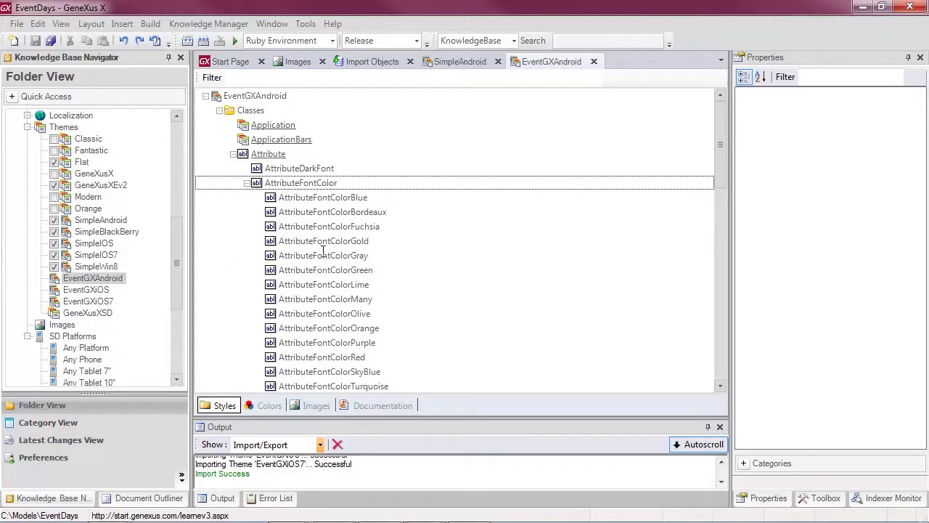
{"action": "left_click", "coordinate": [327, 197]}
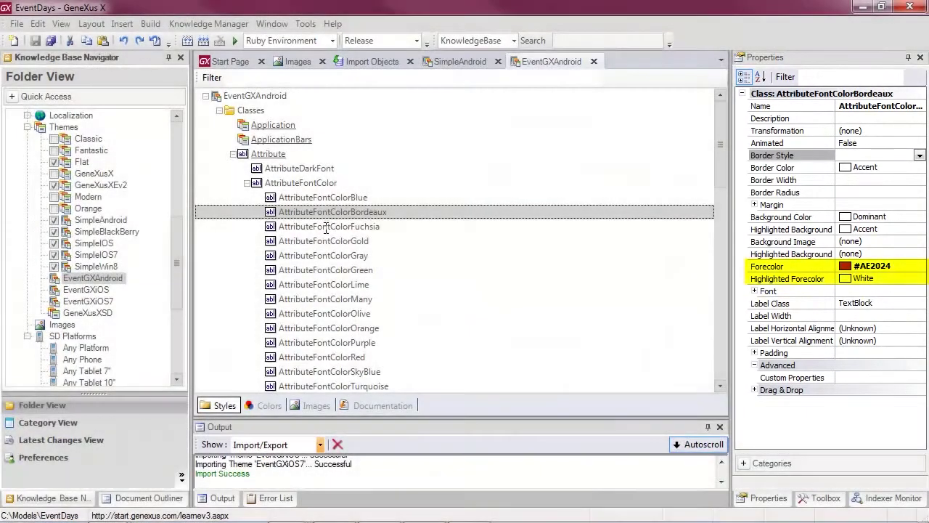
{"action": "left_click", "coordinate": [326, 229]}
{"action": "left_click", "coordinate": [326, 241]}
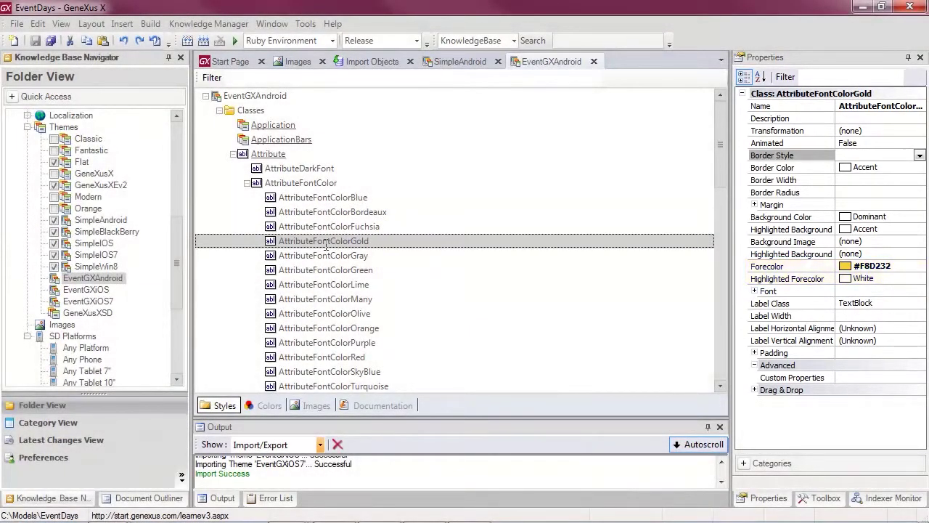
{"action": "left_click", "coordinate": [233, 154]}
Examine the TableColored subclasses under the Table class, checking the properties of Blue, Bordeaux, Fuchsia, Gold, Green and Grey
{"action": "scroll", "coordinate": [258, 218], "scroll_direction": "down", "scroll_amount": 2}
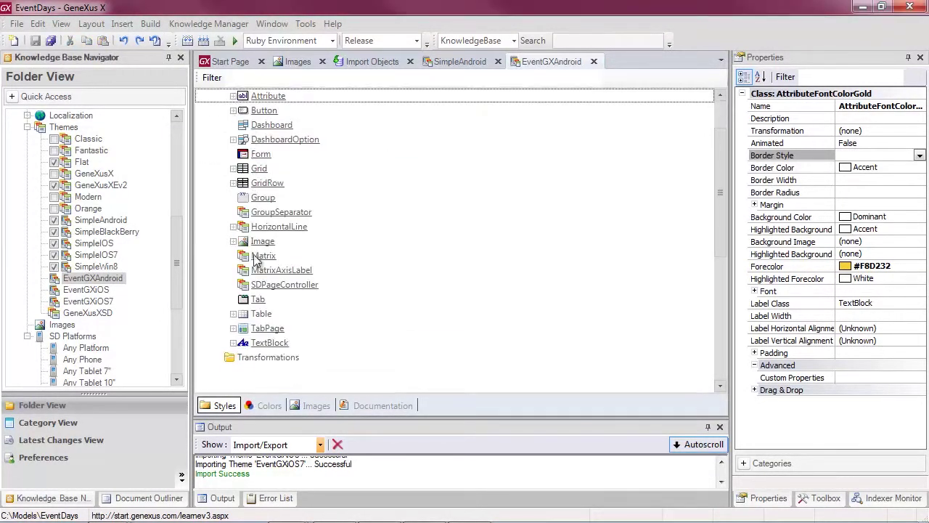
{"action": "left_click", "coordinate": [233, 314]}
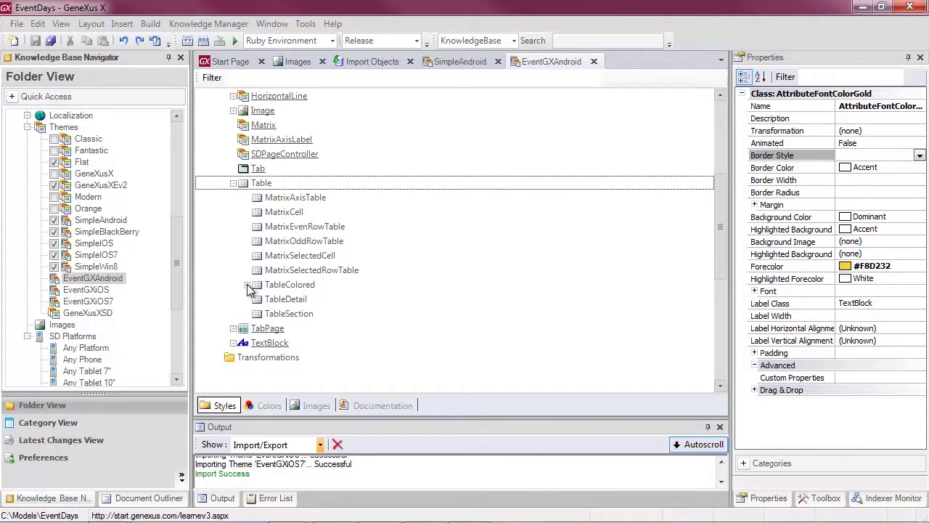
{"action": "left_click", "coordinate": [246, 284]}
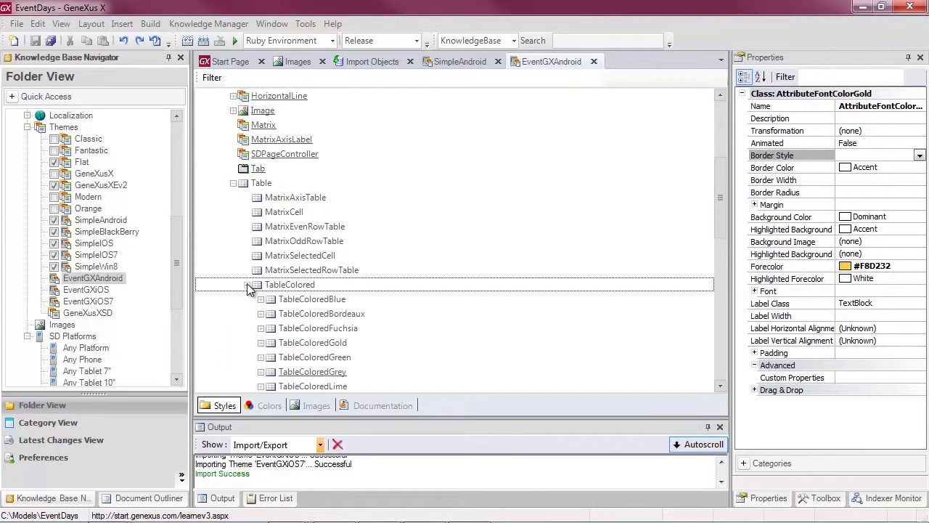
{"action": "left_click", "coordinate": [299, 301]}
{"action": "left_click", "coordinate": [305, 313]}
{"action": "left_click", "coordinate": [307, 328]}
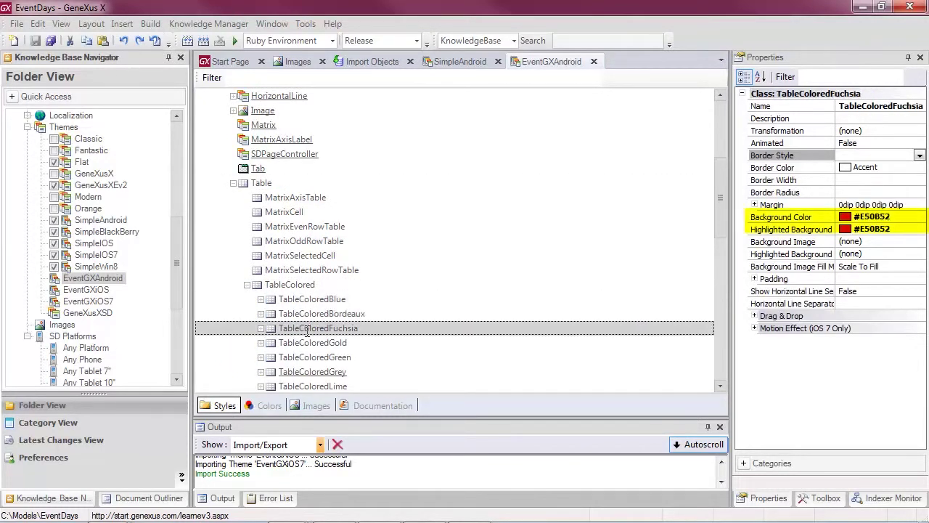
{"action": "left_click", "coordinate": [307, 342]}
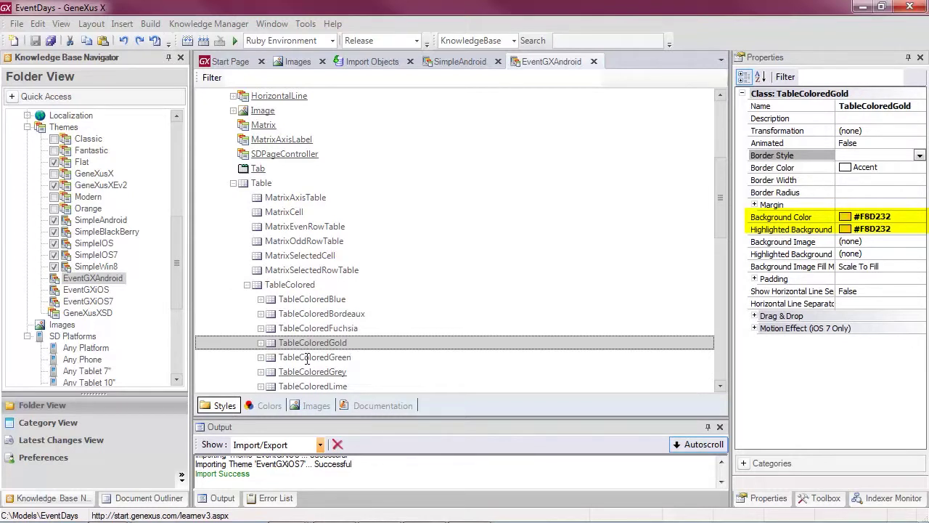
{"action": "left_click", "coordinate": [307, 357]}
{"action": "left_click", "coordinate": [308, 370]}
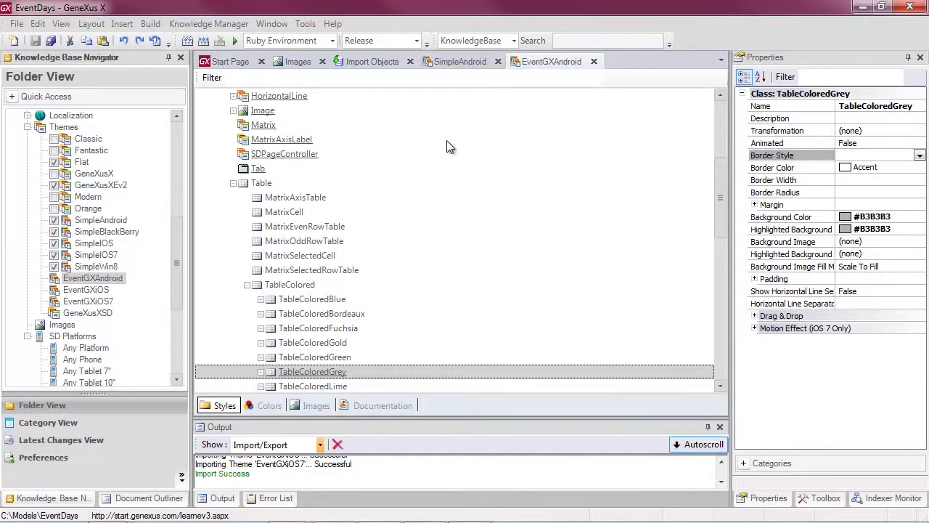
Set the theme of the Any Android platform under SD Platforms to EventGXAndroid
{"action": "left_click_drag", "start_coordinate": [178, 267], "coordinate": [178, 303]}
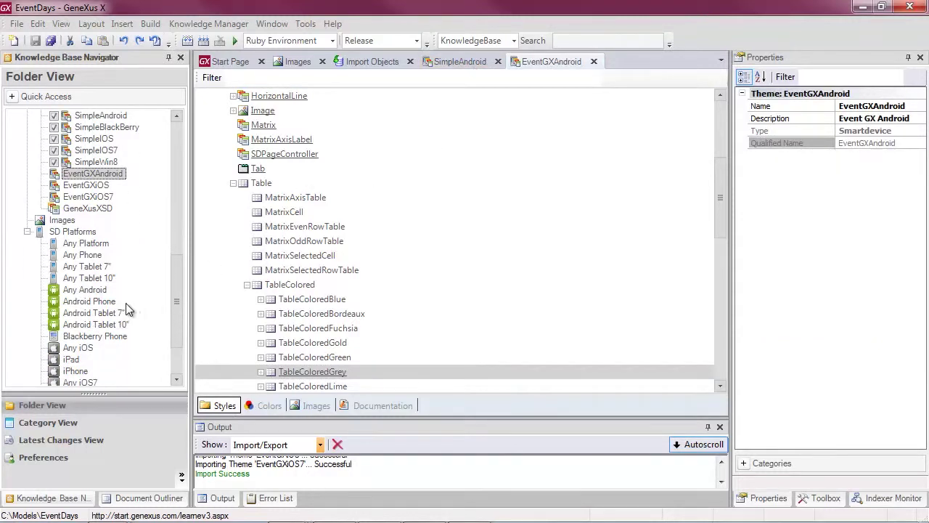
{"action": "left_click", "coordinate": [92, 289]}
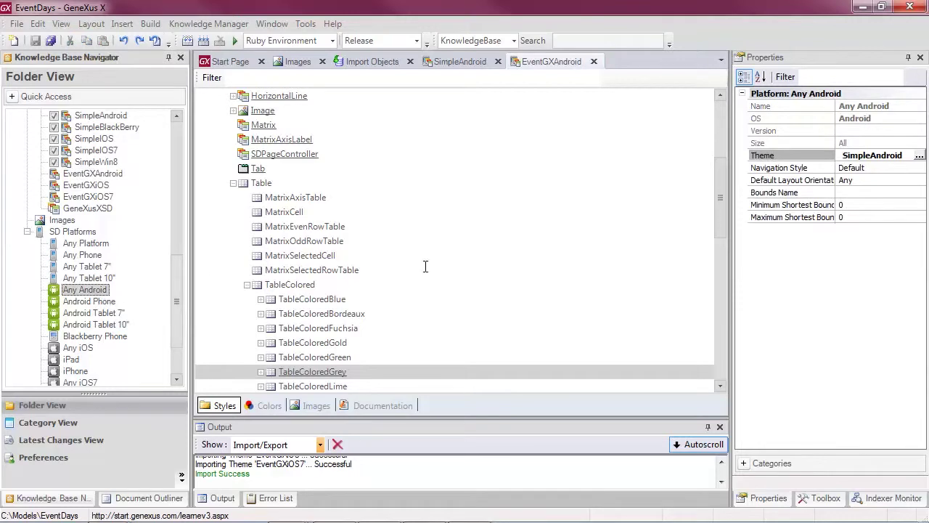
{"action": "left_click", "coordinate": [918, 156]}
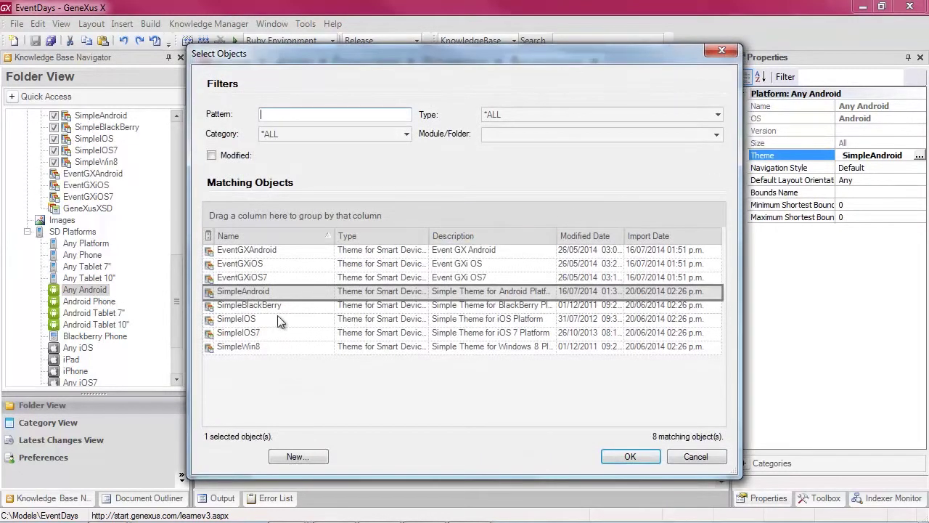
{"action": "double_click", "coordinate": [272, 251]}
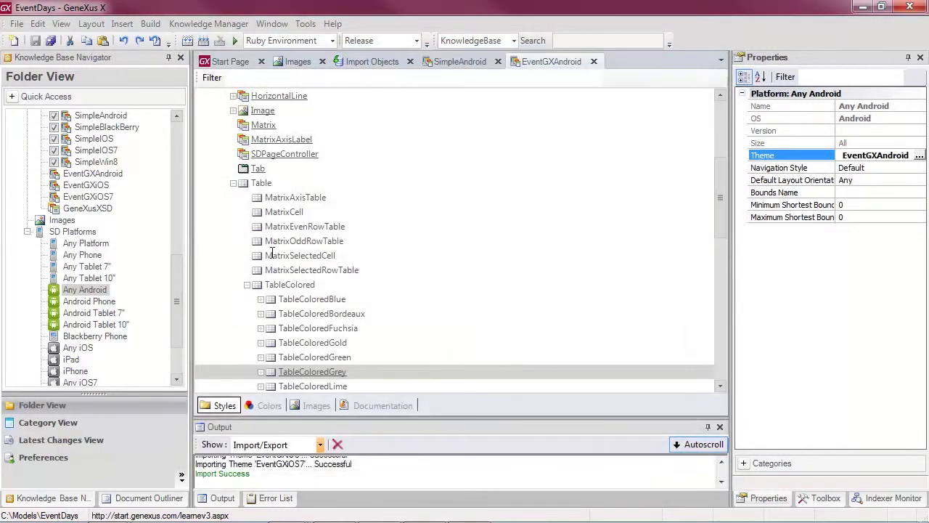
Check the theme property of the Android Phone, Android Tablet 7" and Android Tablet 10" platforms, ending back on Any Android
{"action": "left_click", "coordinate": [81, 303]}
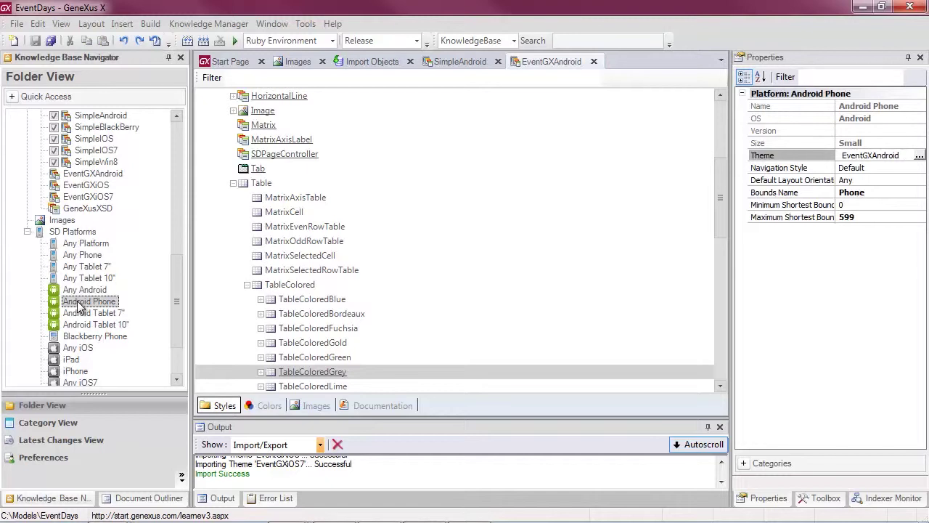
{"action": "left_click", "coordinate": [80, 318]}
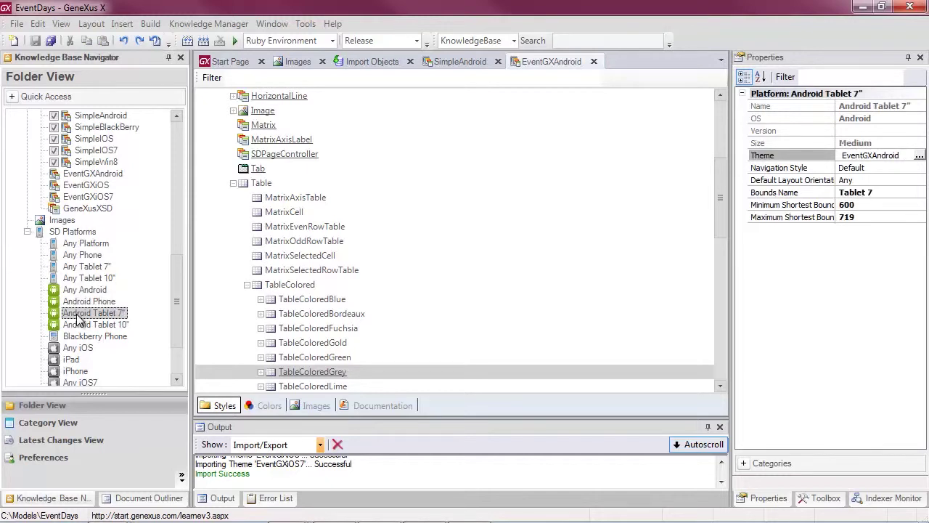
{"action": "left_click", "coordinate": [79, 328]}
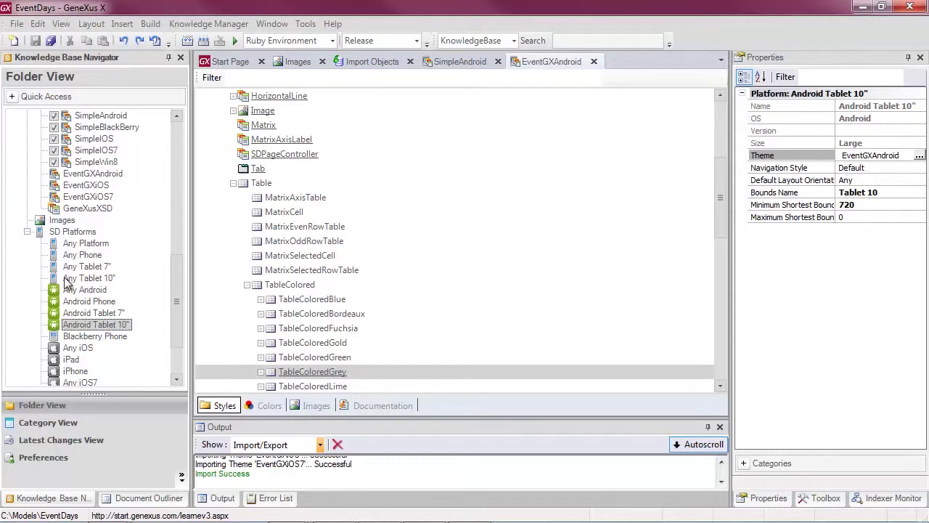
{"action": "left_click", "coordinate": [84, 290]}
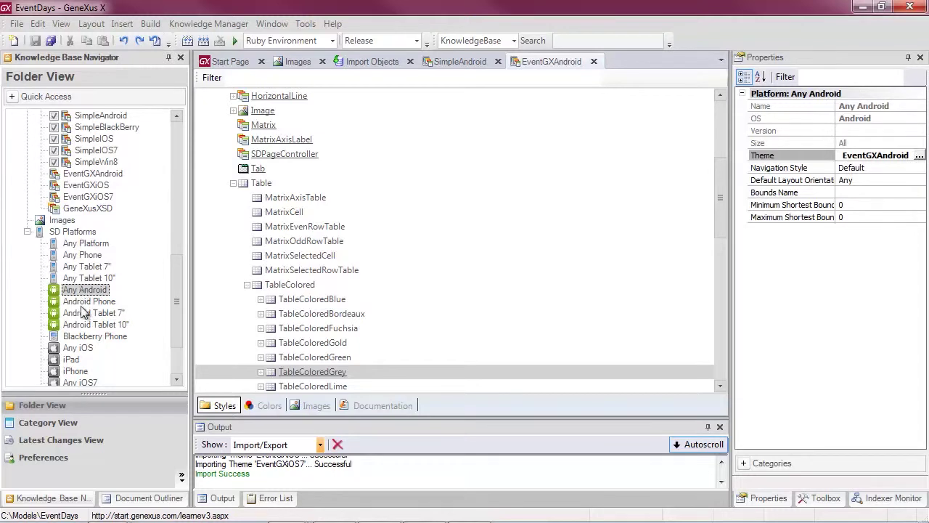
Set the theme of the Any iOS platform to EventGXiOS
{"action": "left_click", "coordinate": [80, 348]}
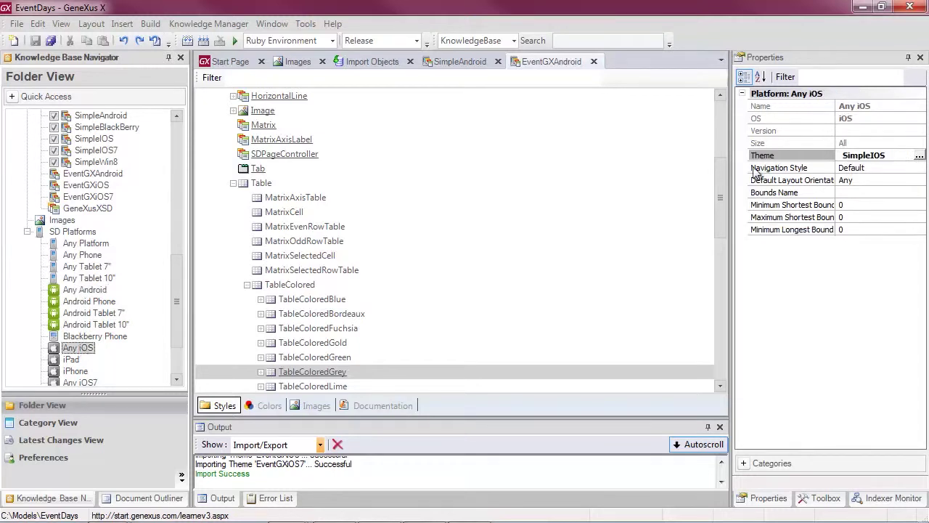
{"action": "left_click", "coordinate": [919, 156]}
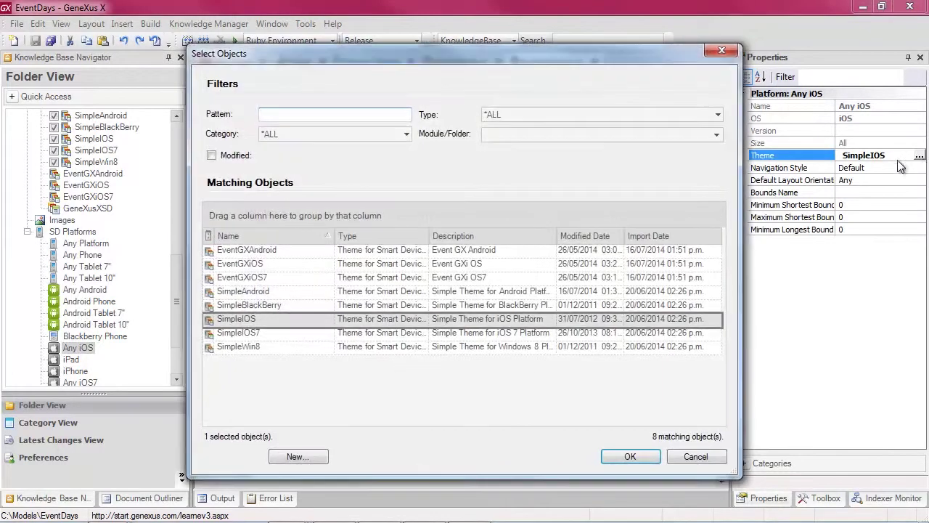
{"action": "double_click", "coordinate": [275, 262]}
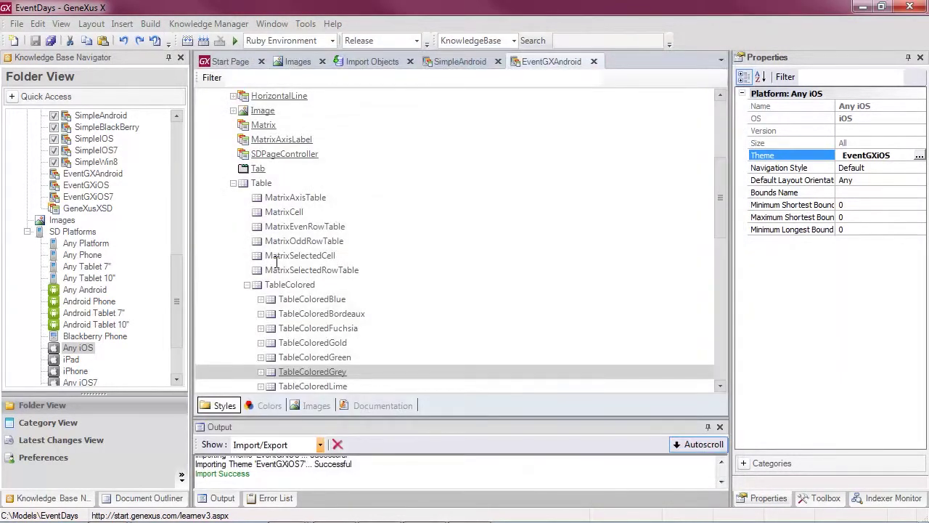
Set the theme of the Any iOS7 platform to EventGXiOS7
{"action": "left_click_drag", "start_coordinate": [176, 308], "coordinate": [177, 327]}
{"action": "left_click", "coordinate": [96, 337]}
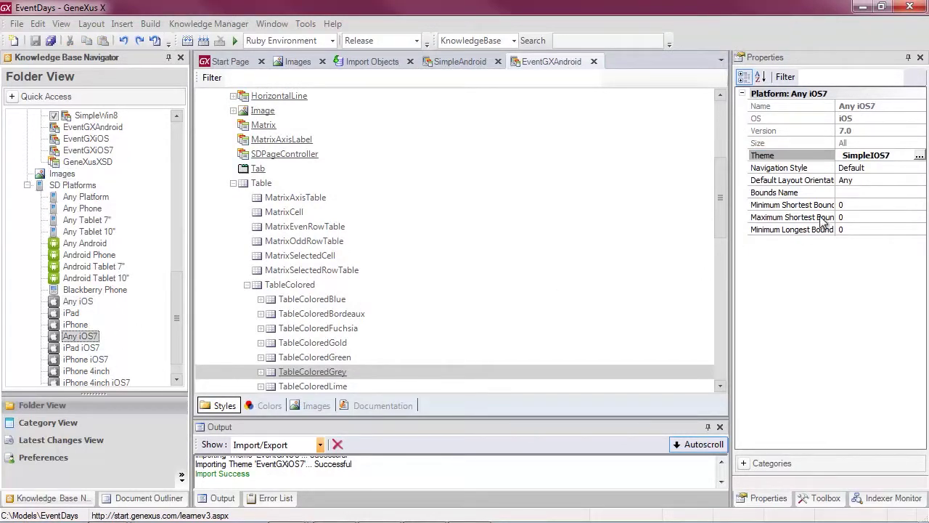
{"action": "left_click", "coordinate": [919, 156]}
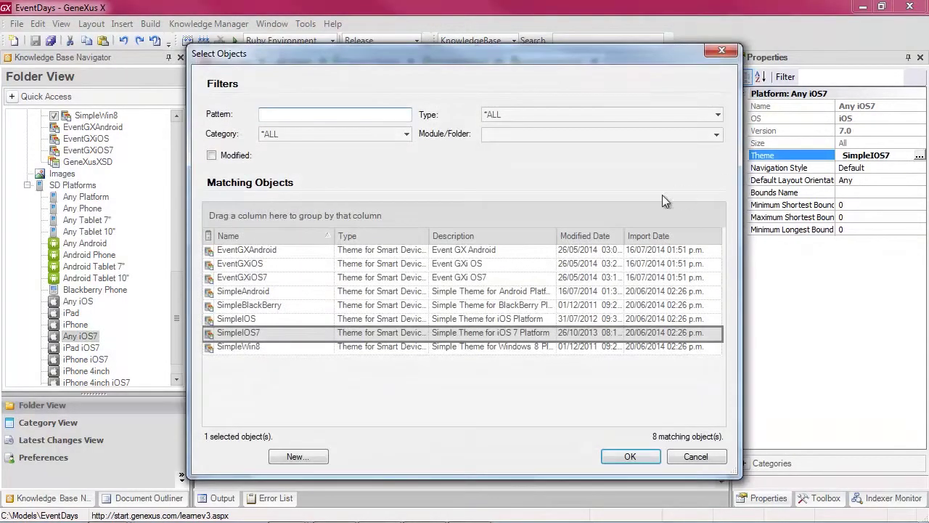
{"action": "double_click", "coordinate": [277, 278]}
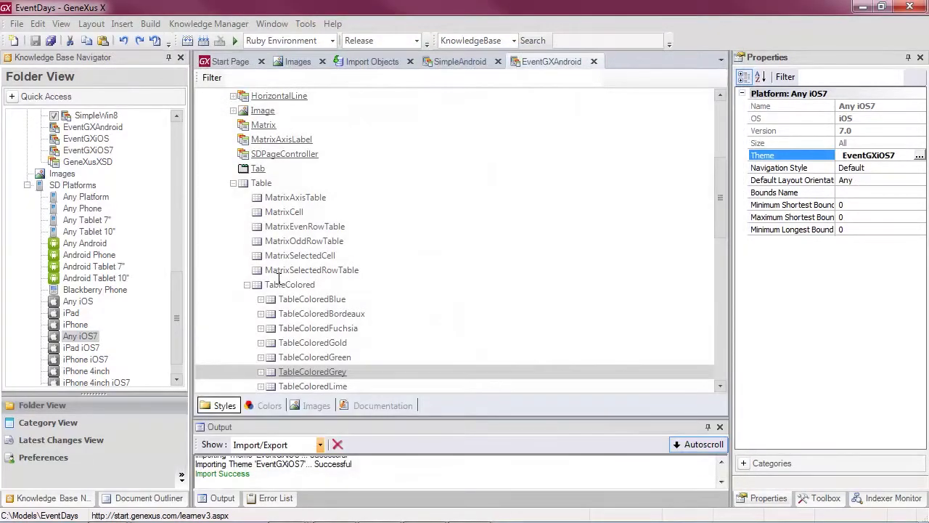